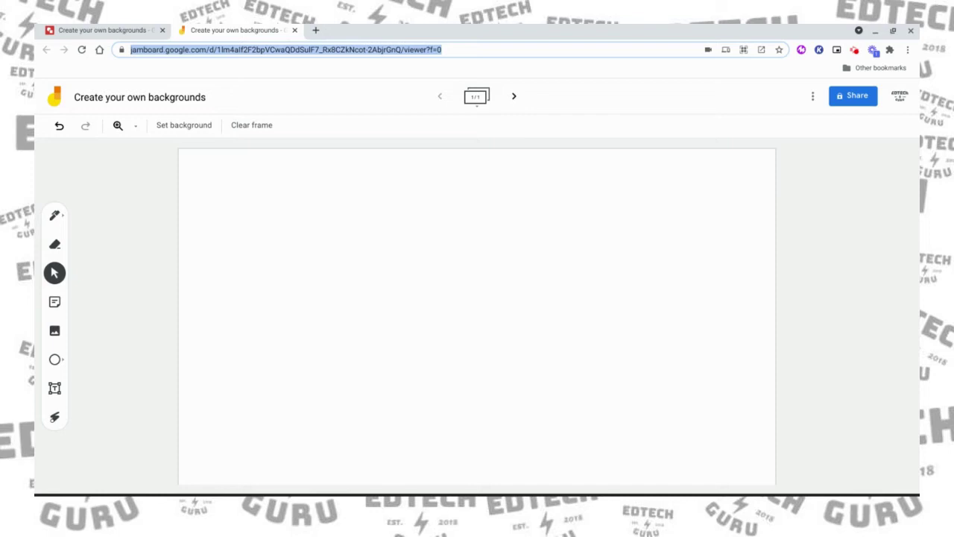
- Look through the Jamboard frame's background choices and the custom background image picker, and close it without choosing an image
click(428, 172)
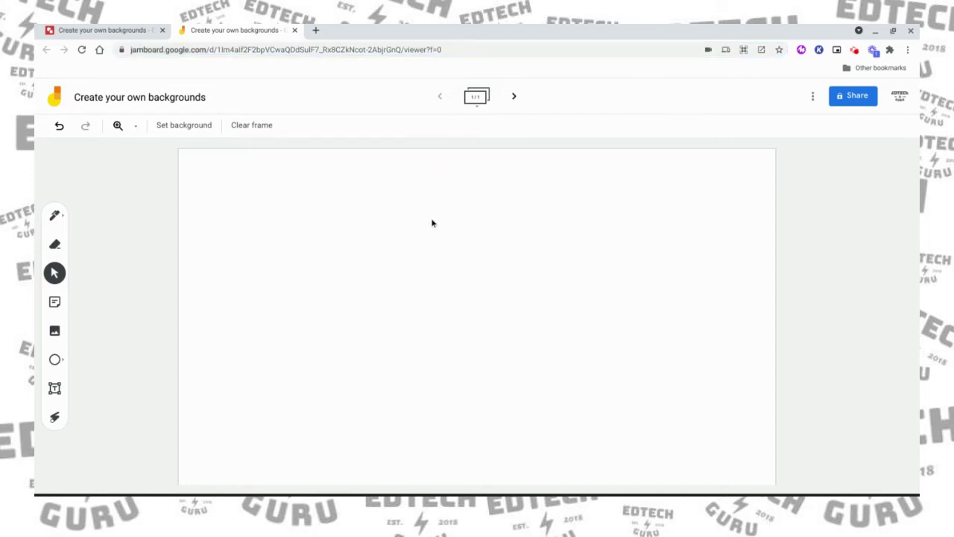
click(205, 126)
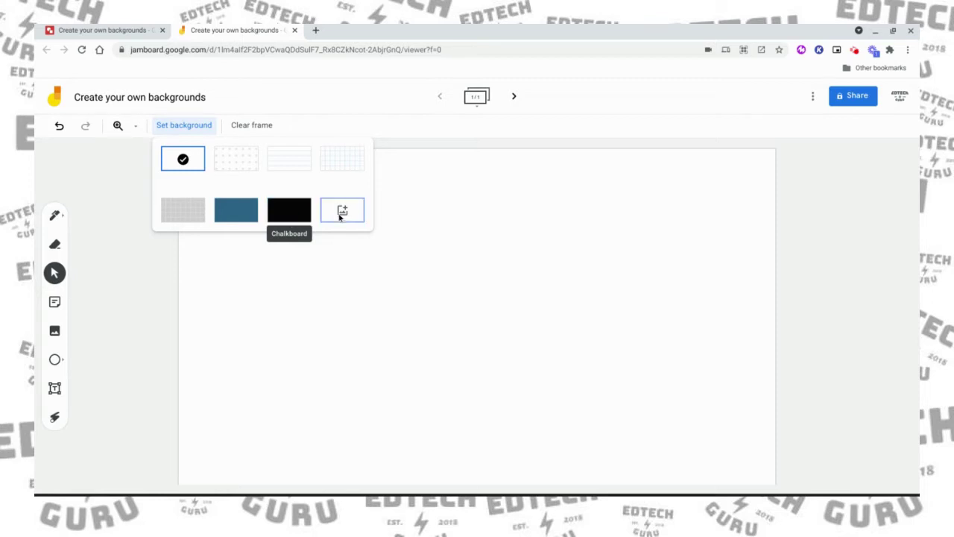
click(349, 214)
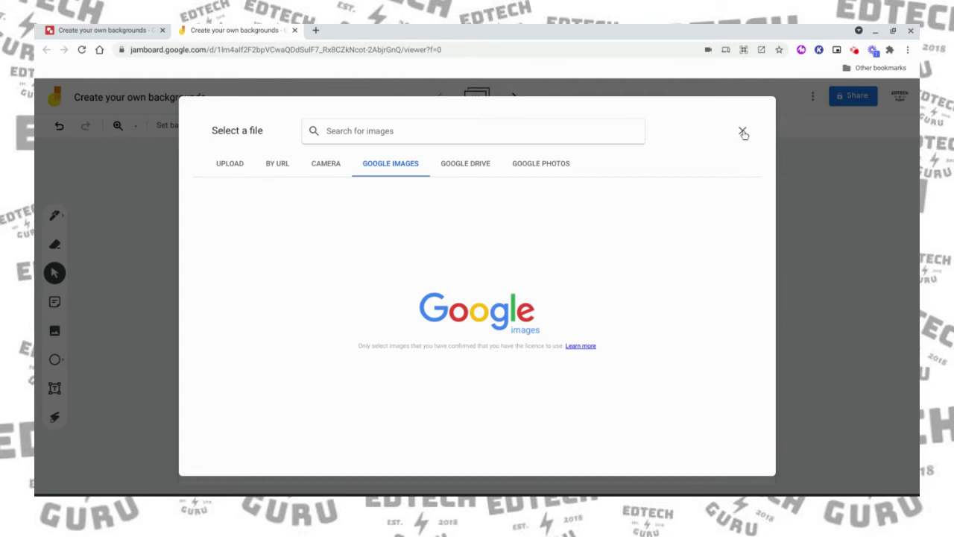
click(744, 133)
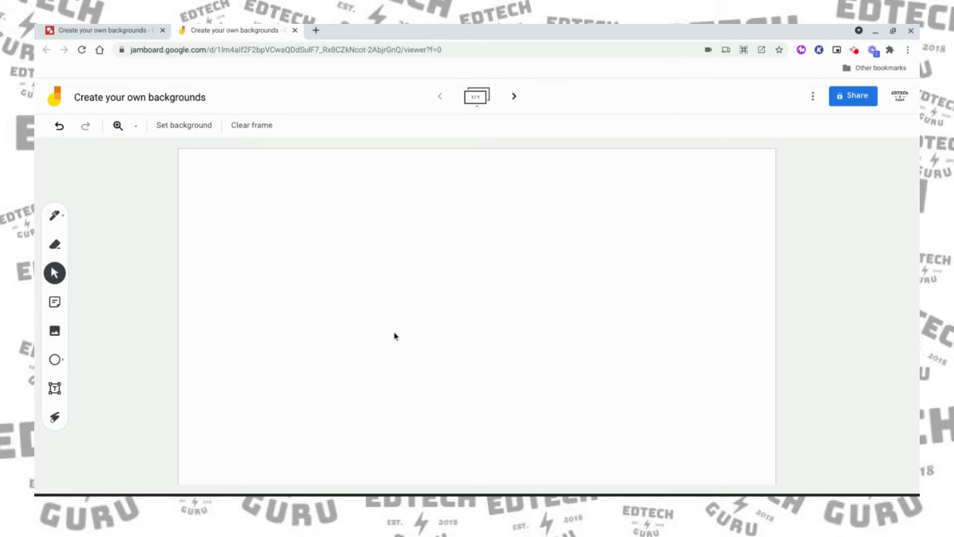
- Switch to the Google Drawings file "Create your own backgrounds" and set its page size to Widescreen 16:9
click(104, 29)
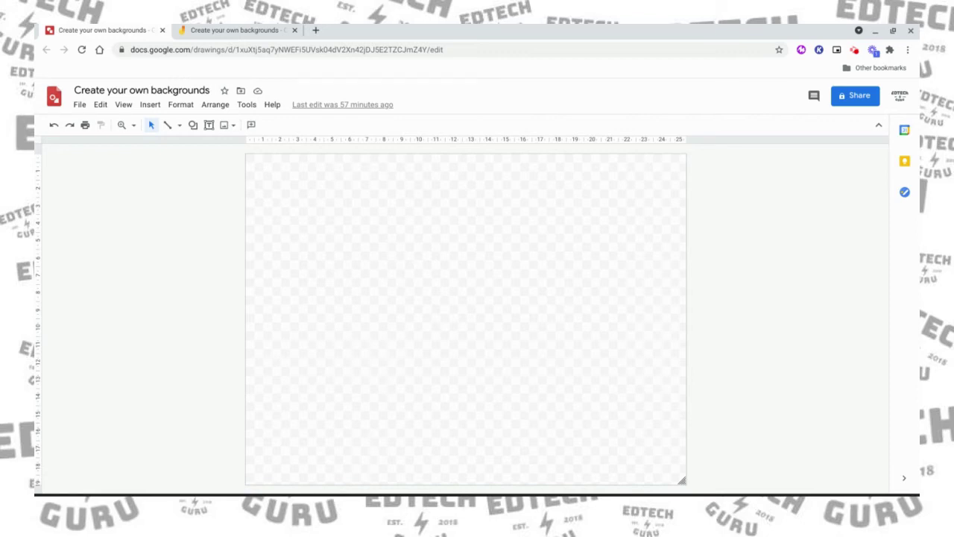
click(82, 107)
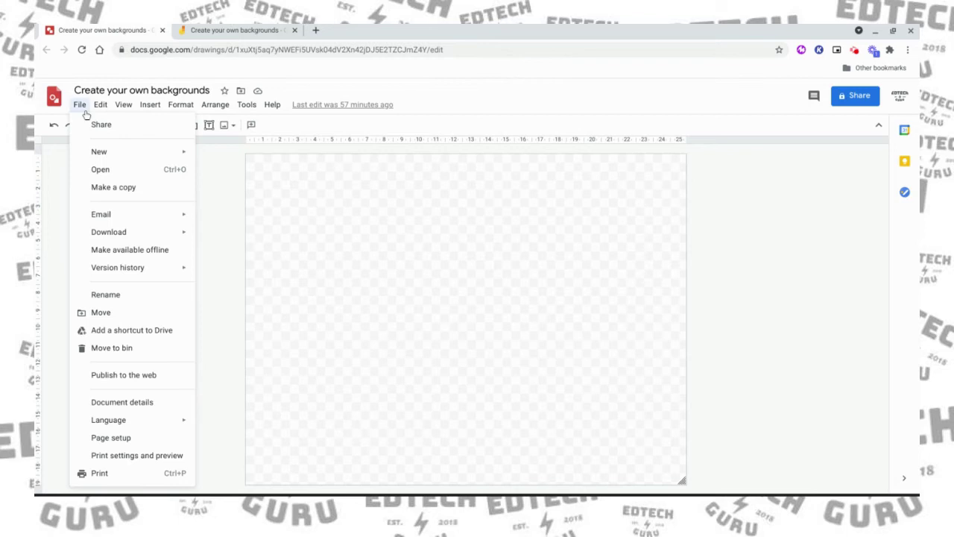
click(102, 441)
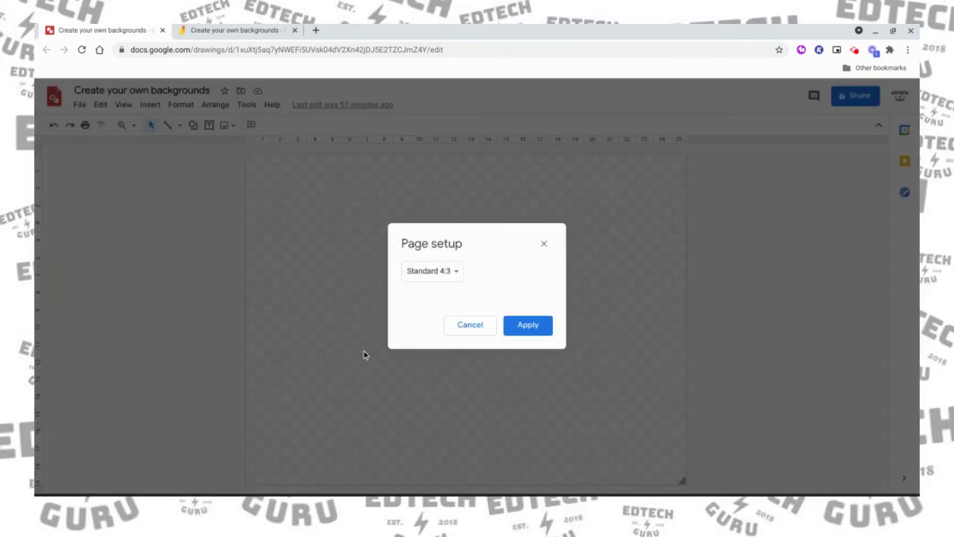
click(455, 275)
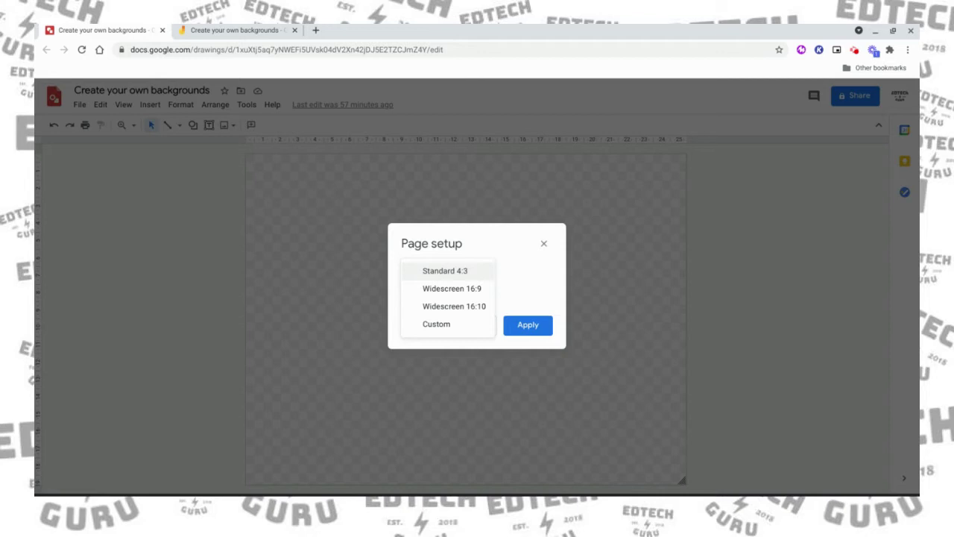
click(433, 289)
click(526, 326)
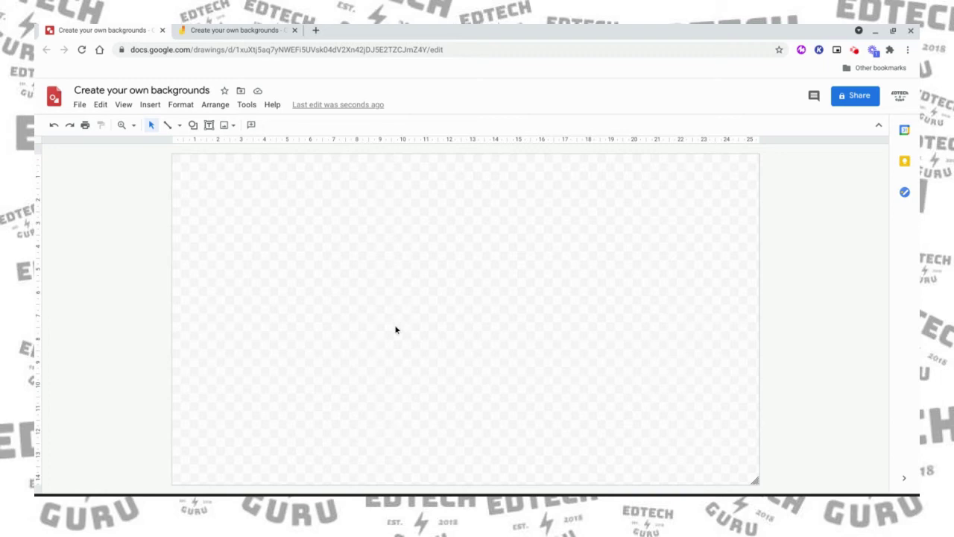
- Add a text box about 12 cm wide at the top middle of the drawing containing "Peru"
click(208, 125)
drag(321, 160, 599, 205)
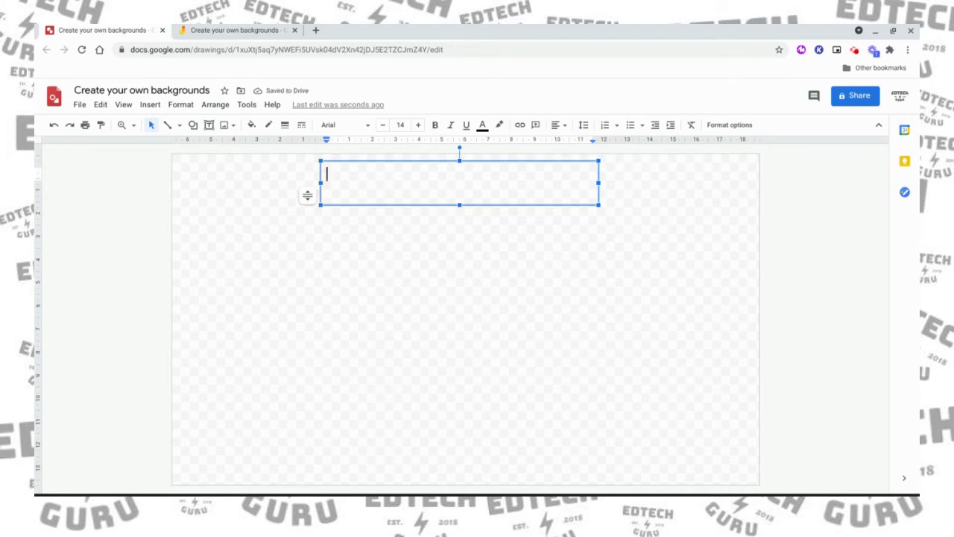
text(Peru)
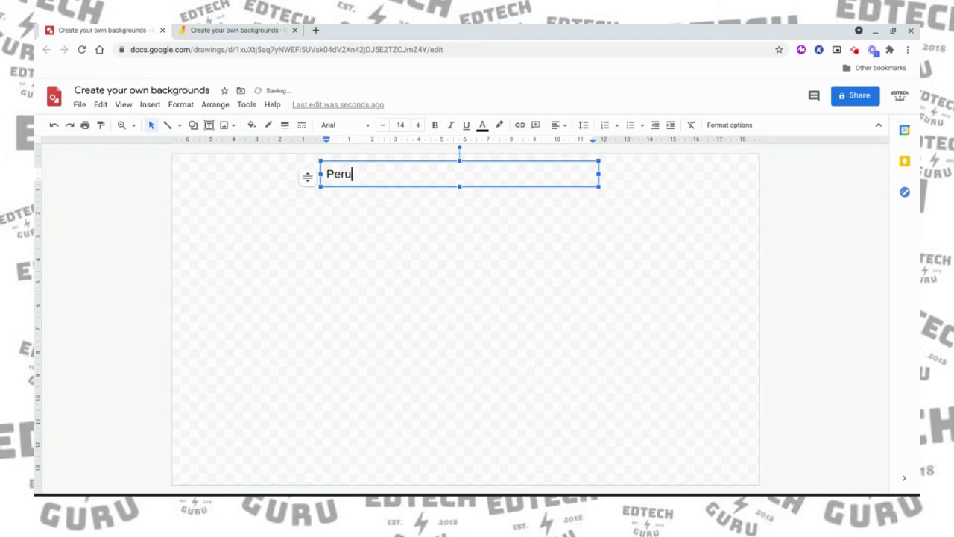
- Format the "Peru" title as centred, size 28, bold and underlined
key(ctrl+a)
click(558, 125)
click(573, 142)
key(ctrl+shift+period)
key(ctrl+shift+period)
key(ctrl+shift+period)
key(ctrl+shift+period)
key(ctrl+shift+period)
key(ctrl+shift+period)
key(ctrl+shift+period)
key(ctrl+shift+period)
key(ctrl+shift+period)
key(ctrl+shift+period)
key(ctrl+shift+period)
key(ctrl+shift+period)
key(ctrl+shift+period)
key(ctrl+shift+period)
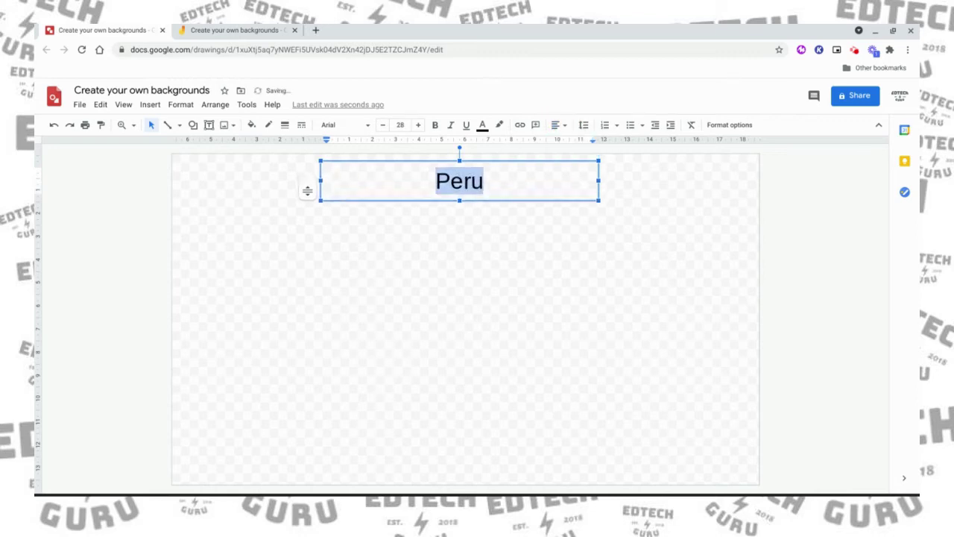
key(ctrl+b)
key(ctrl+u)
click(599, 260)
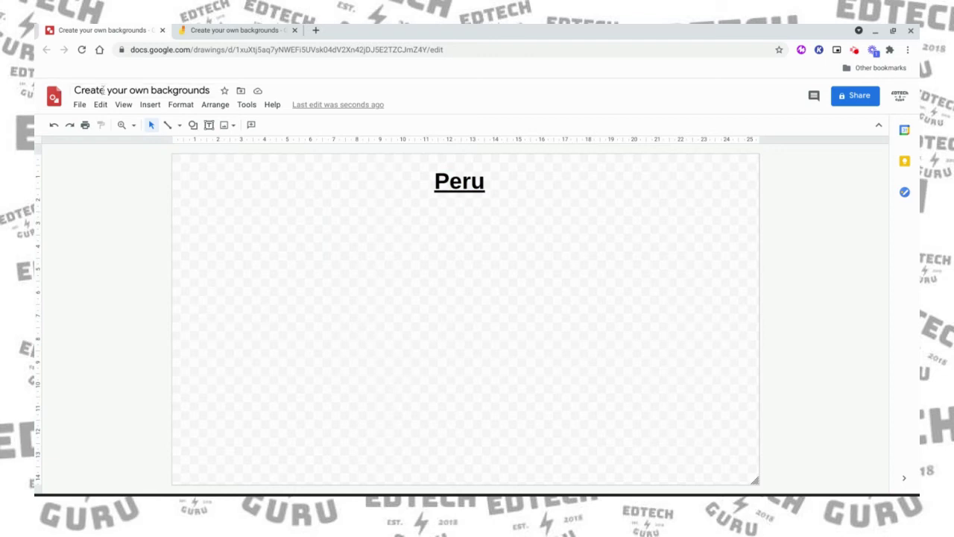
- Search the web for "peru map" images to insert into the drawing
click(149, 105)
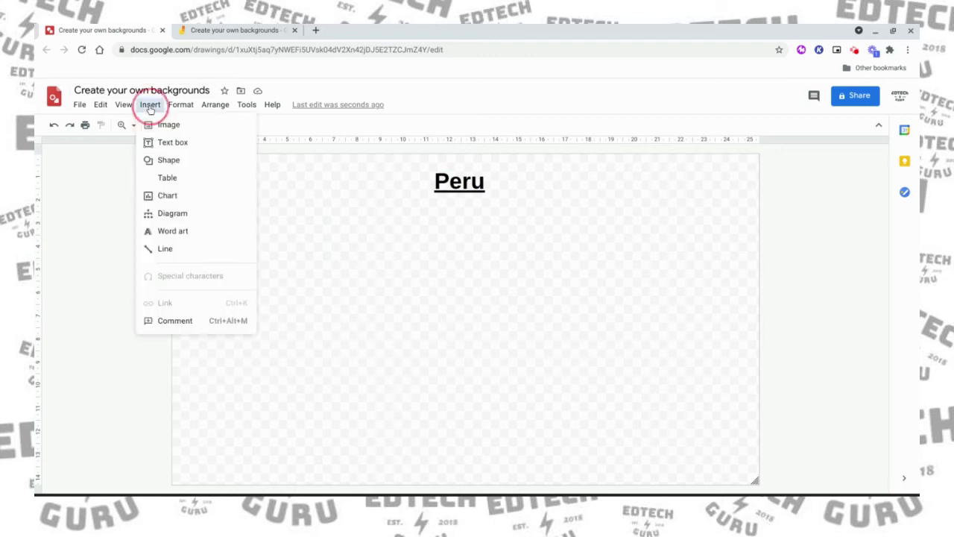
mouse_move(171, 128)
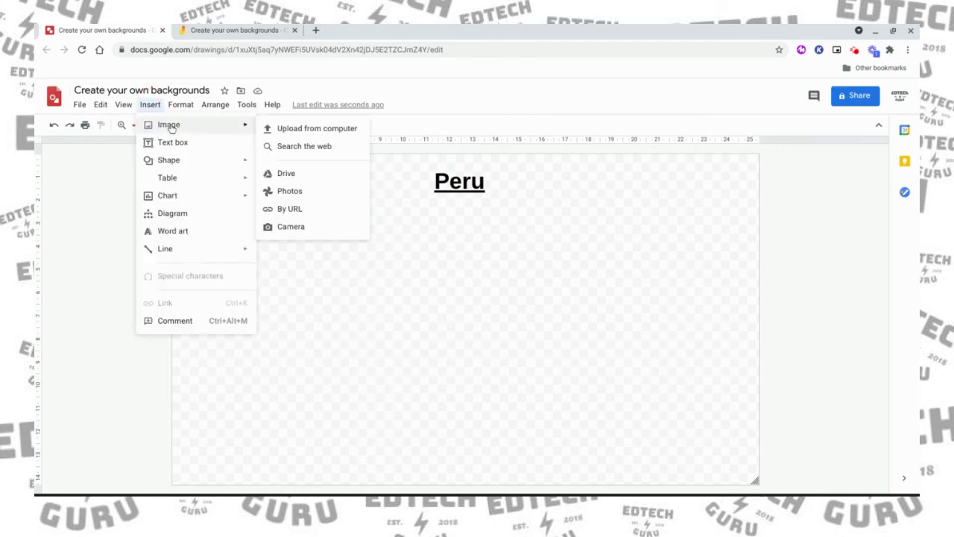
click(281, 150)
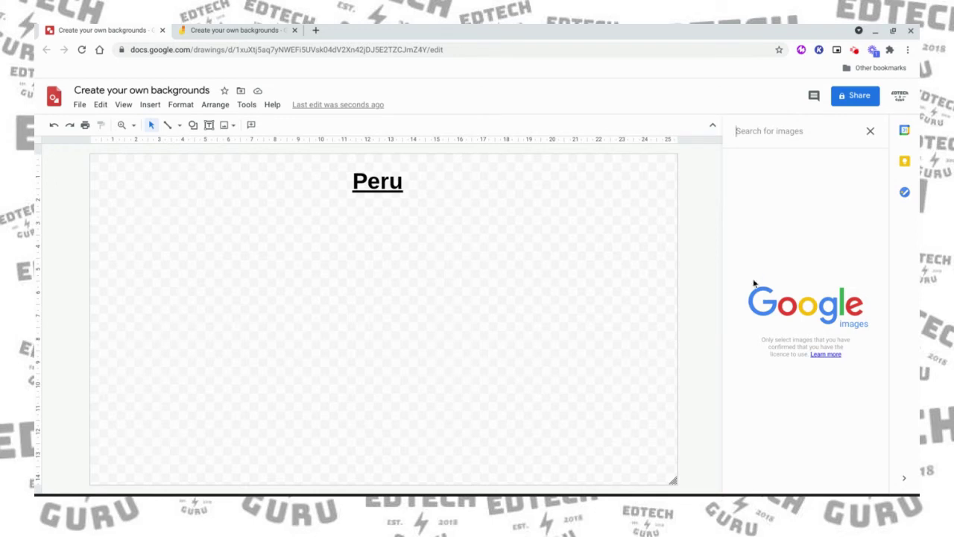
text(Peru)
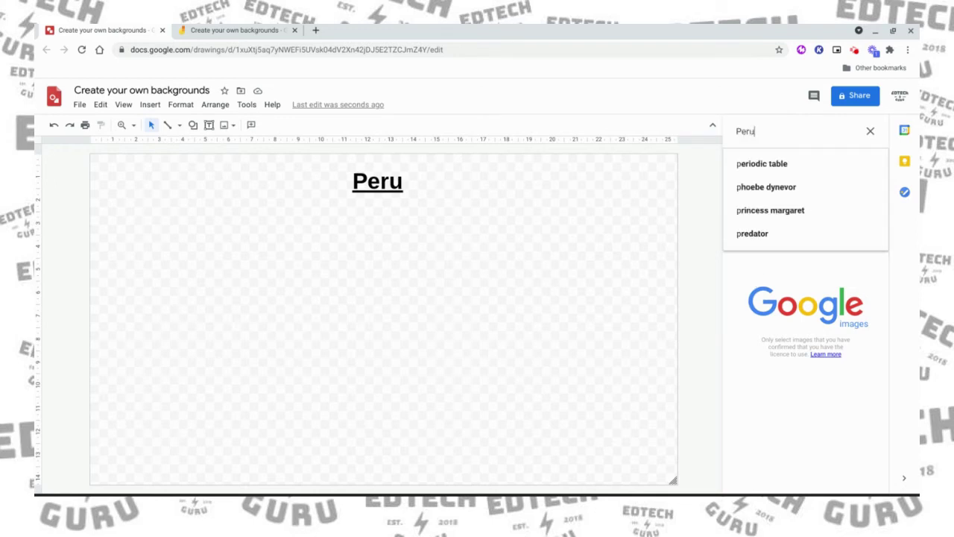
click(772, 232)
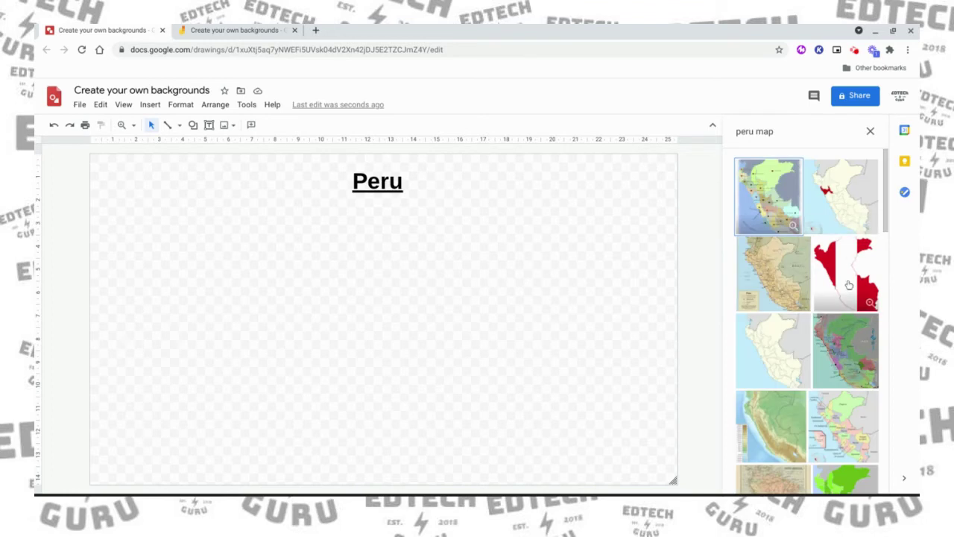
- Insert only the red-and-white flag-coloured map of Peru from the image results
click(847, 283)
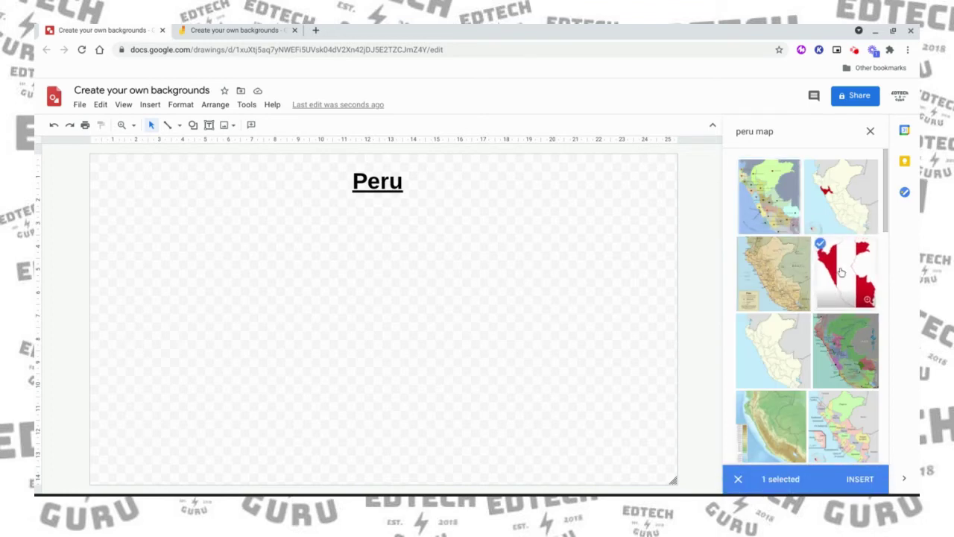
scroll(843, 269, down, 1)
scroll(820, 272, down, 1)
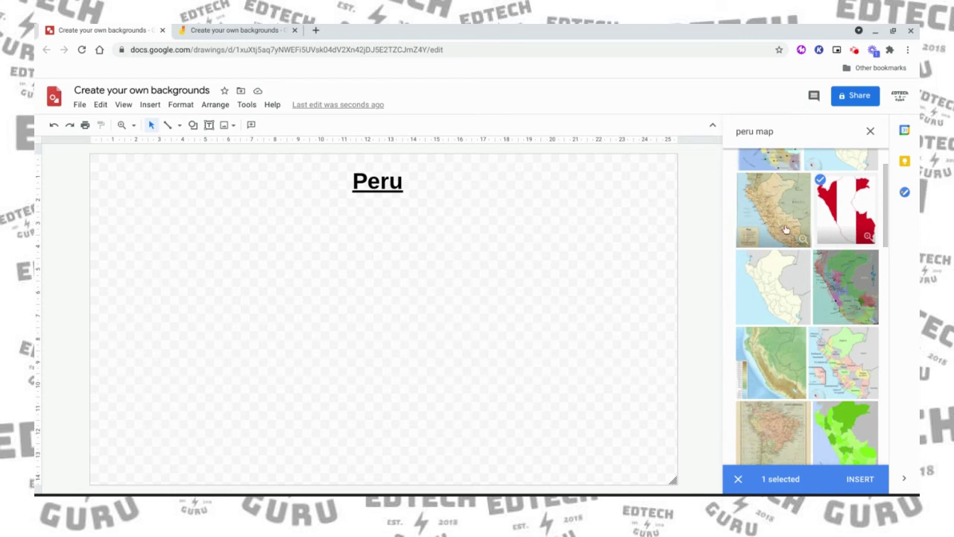
click(779, 280)
click(832, 283)
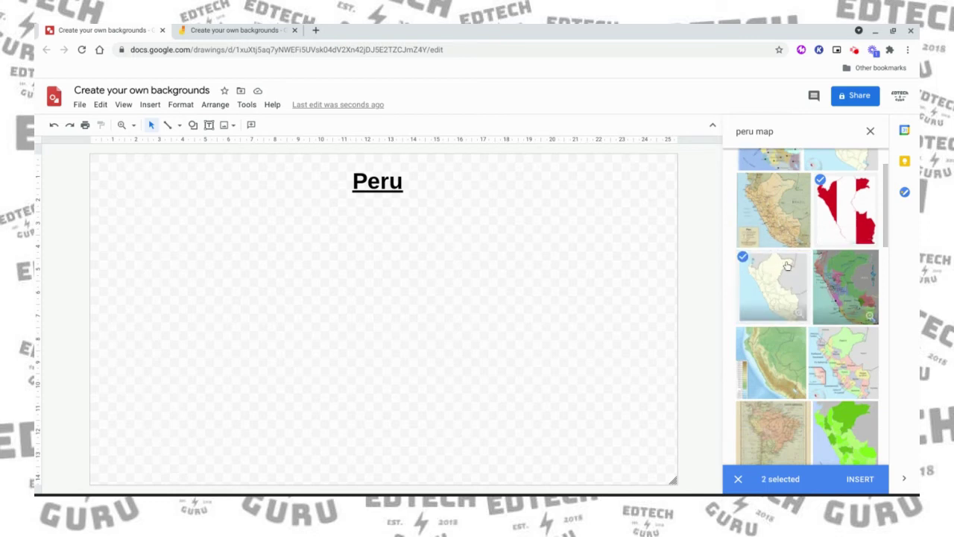
click(779, 276)
click(840, 282)
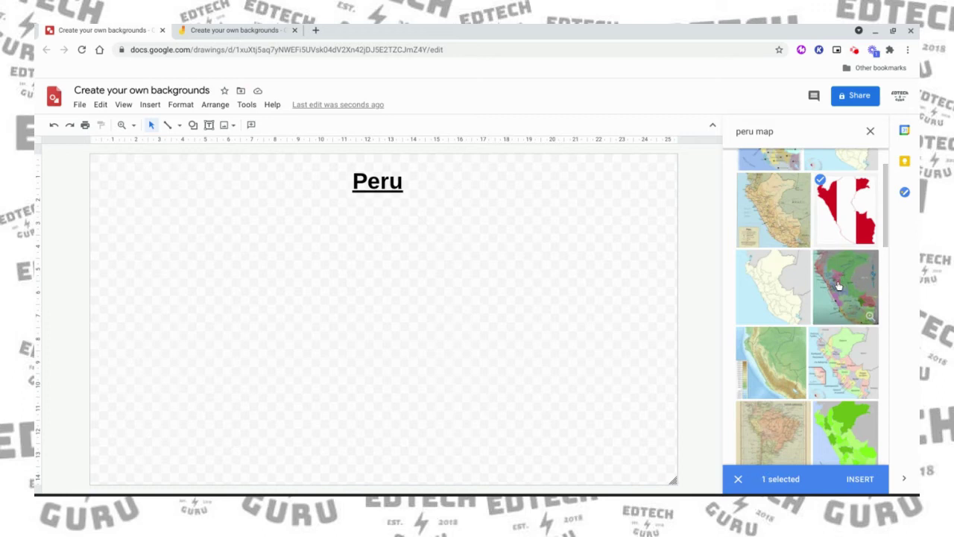
click(855, 481)
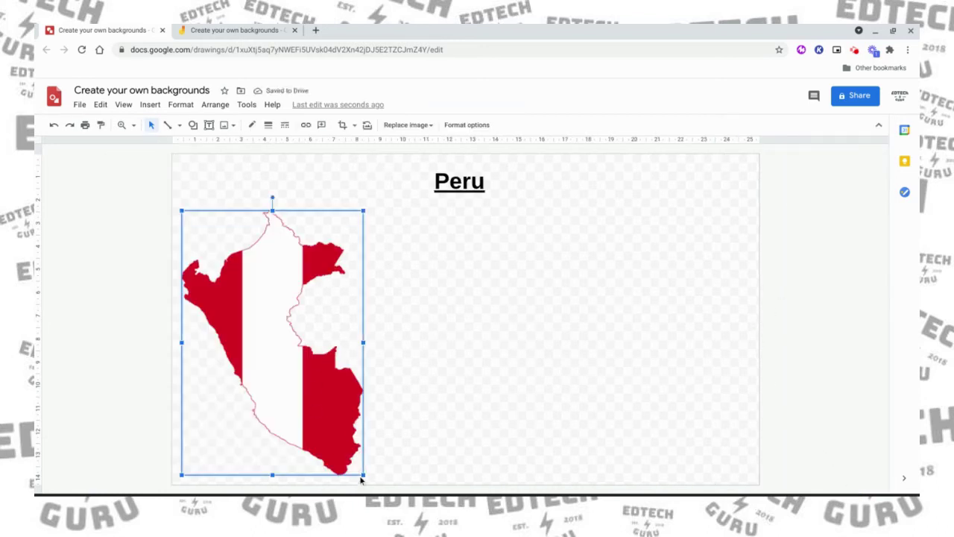
- Shrink the Peru map to about half its size and place it in the drawing's lower-right corner
drag(363, 474, 277, 348)
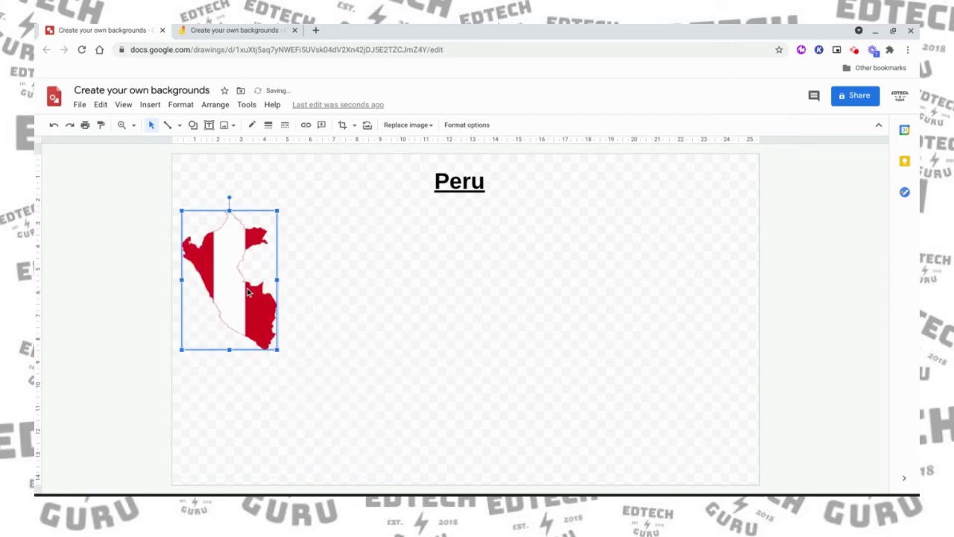
drag(711, 404, 711, 404)
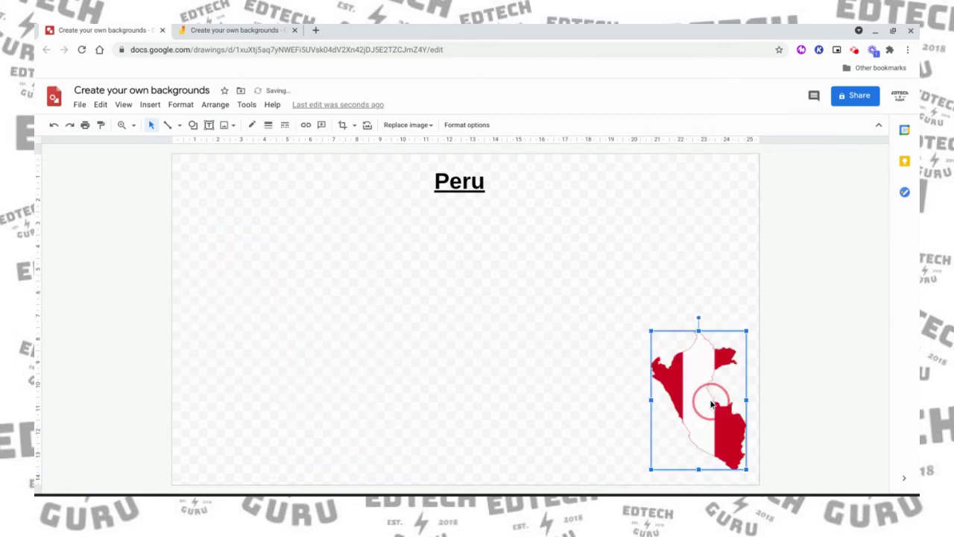
click(797, 401)
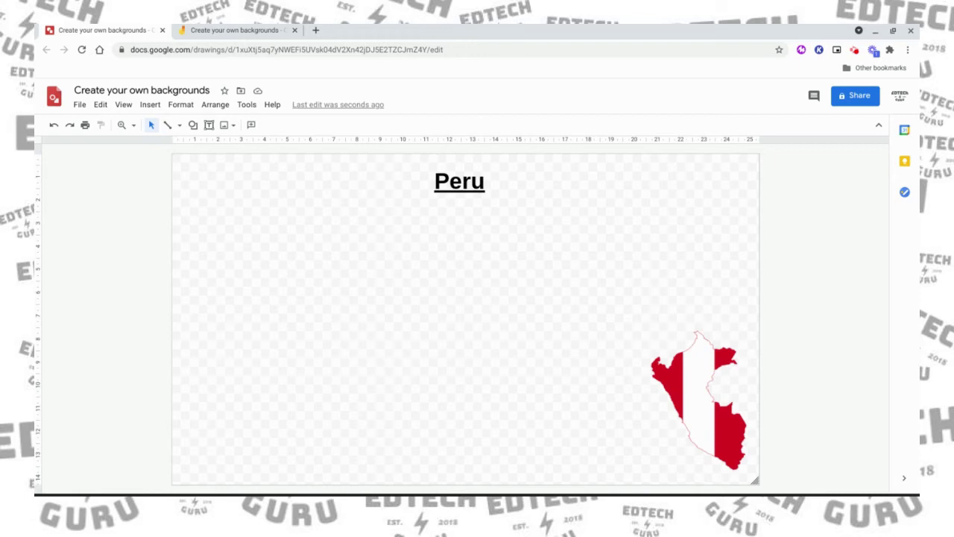
- Draw a rounded rectangle about 6 cm wide and 2 cm high in the drawing's upper-right corner and label it "biomes"
click(193, 126)
mouse_move(221, 145)
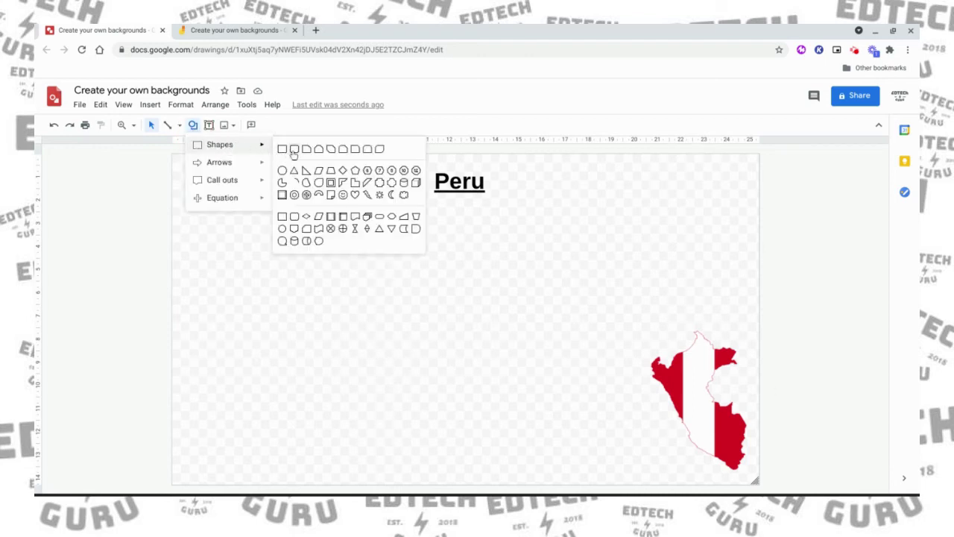
click(285, 150)
drag(736, 206, 752, 212)
click(683, 191)
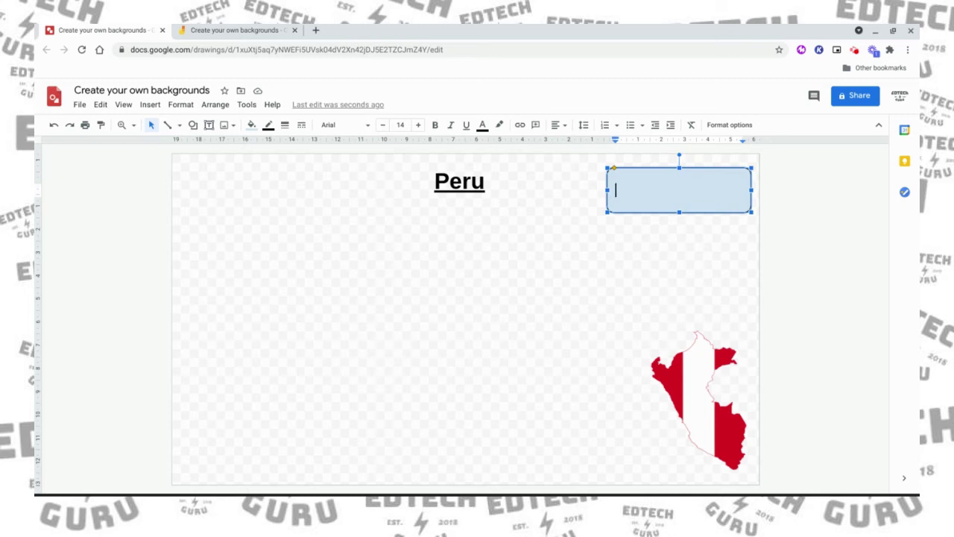
text(biomes)
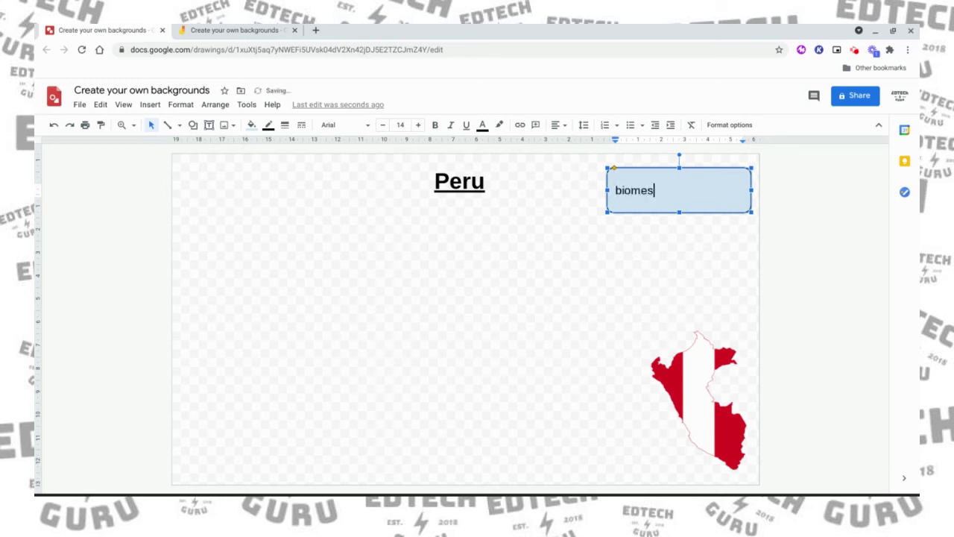
- Format the "biomes" label as centred, size 30 and bold
key(ctrl+a)
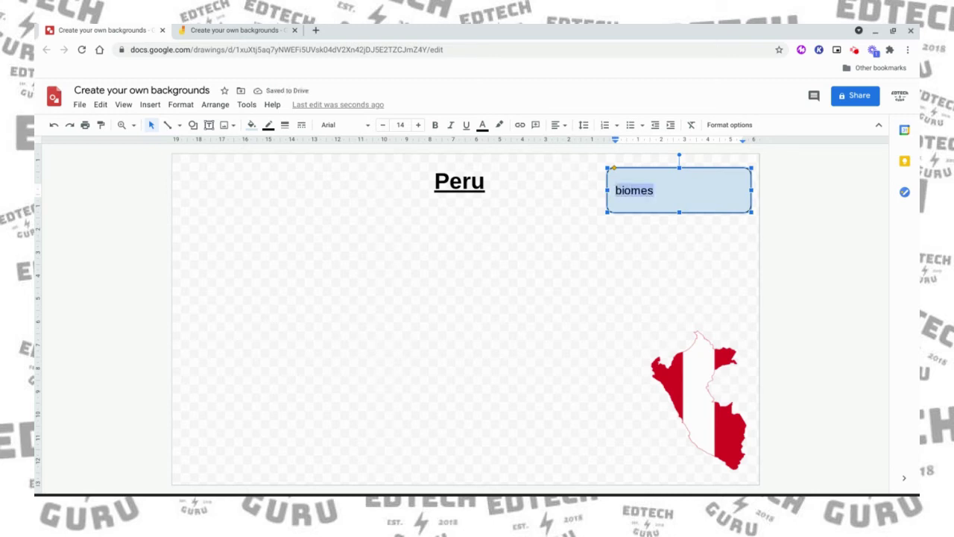
click(557, 124)
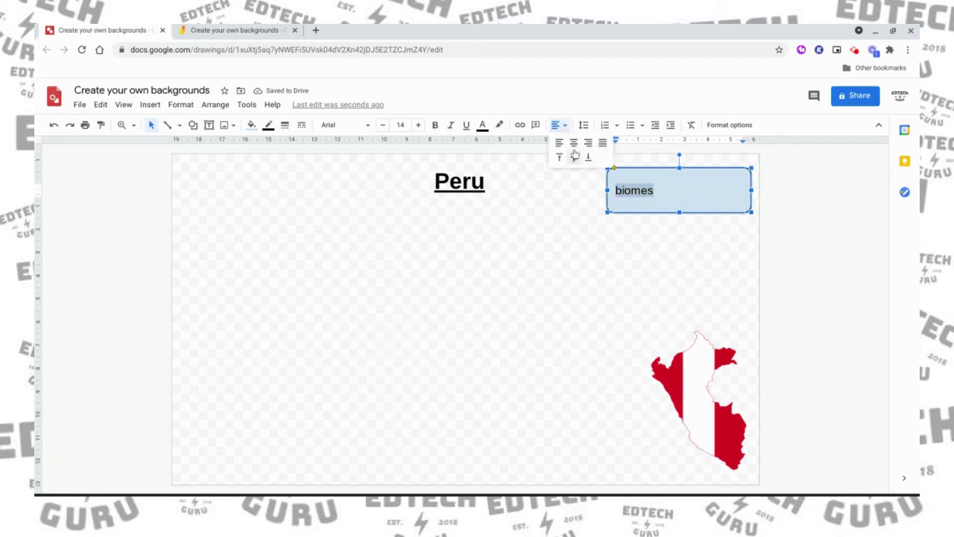
click(572, 156)
click(400, 124)
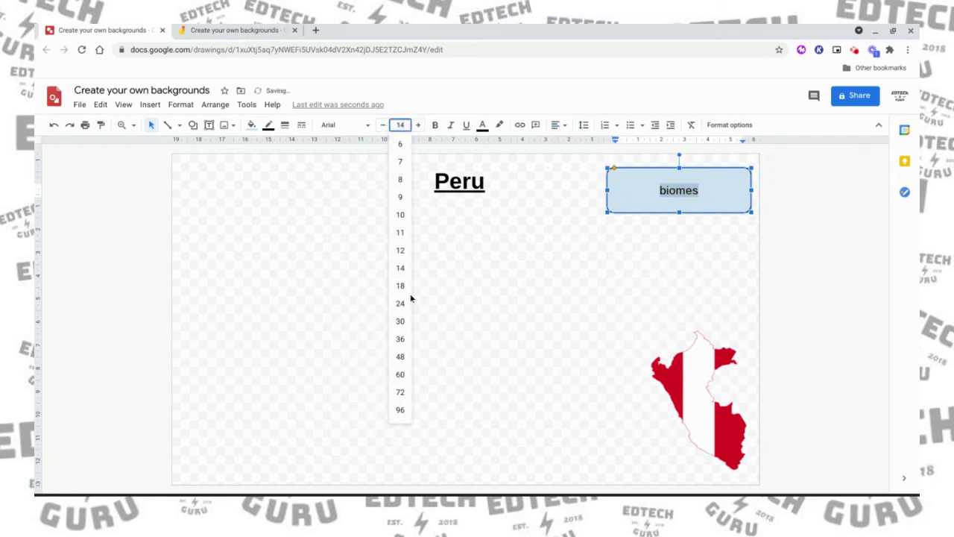
click(402, 321)
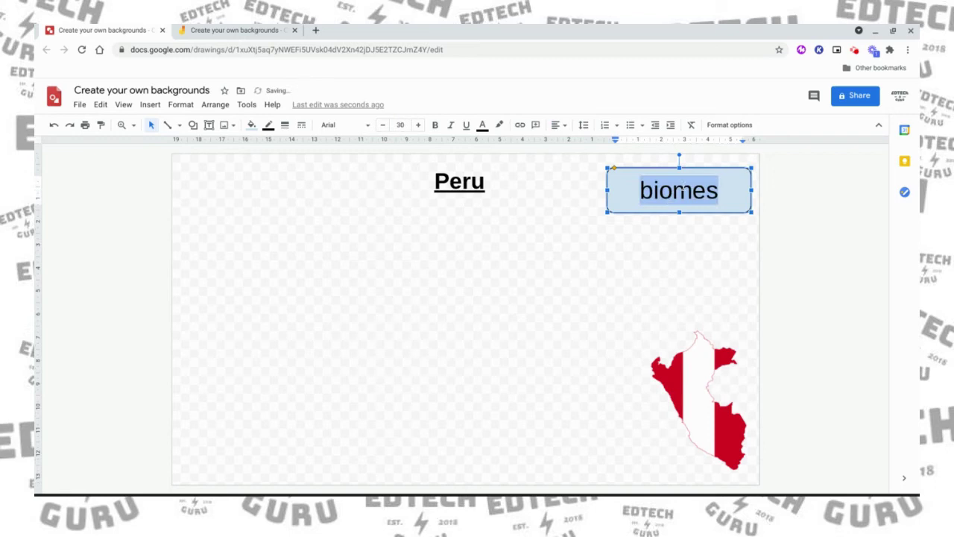
key(ctrl+b)
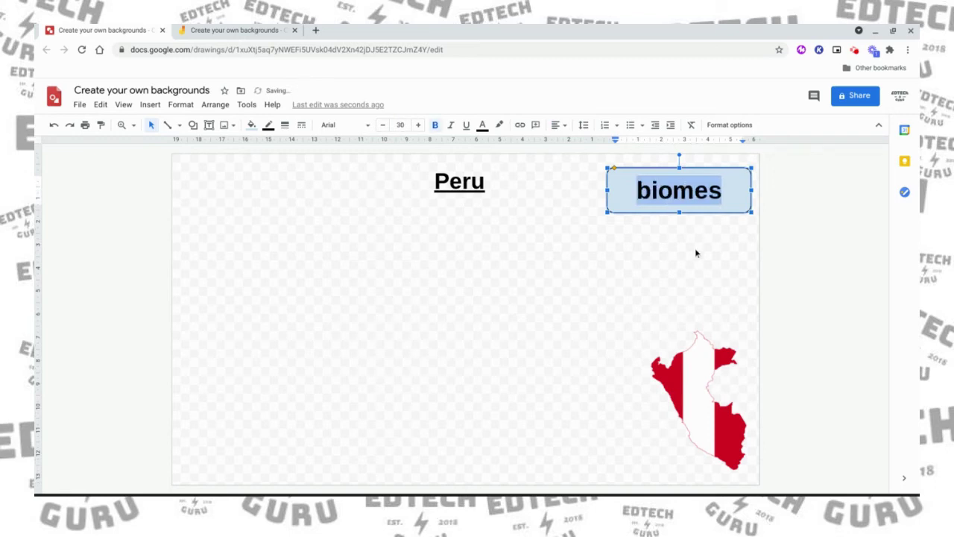
click(696, 252)
click(694, 187)
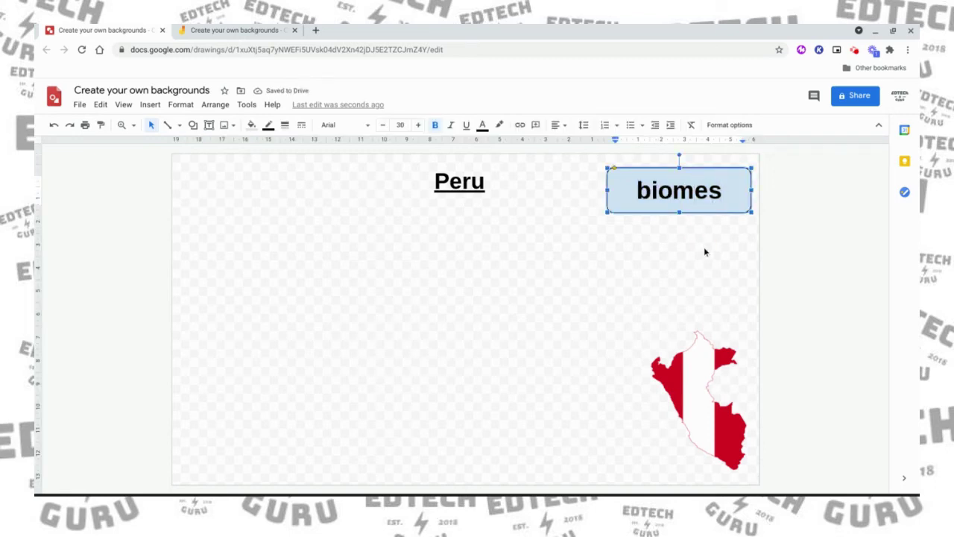
click(705, 252)
- Duplicate the "biomes" box, align the copy directly beneath it, and change the copy's text to "temperate"
click(724, 173)
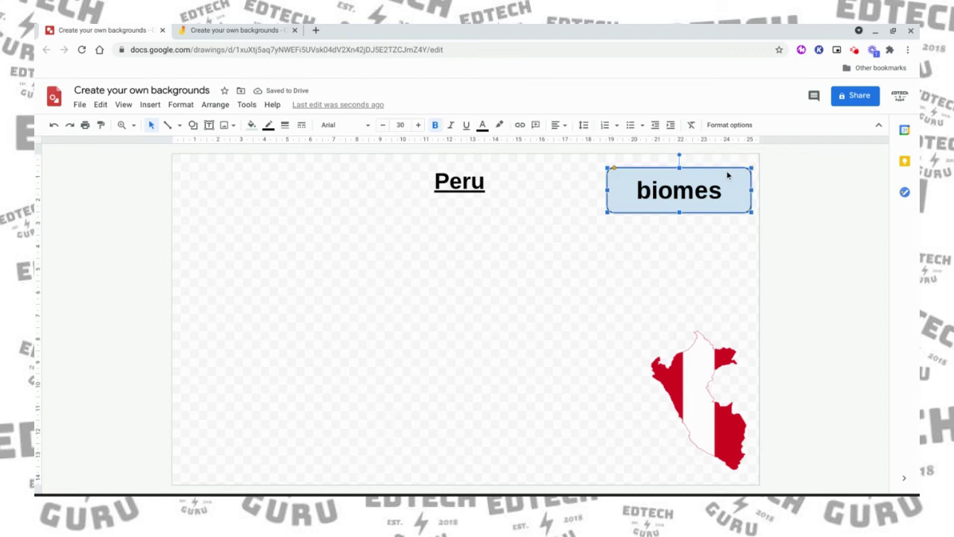
key(ctrl+d)
drag(738, 195, 613, 249)
click(710, 246)
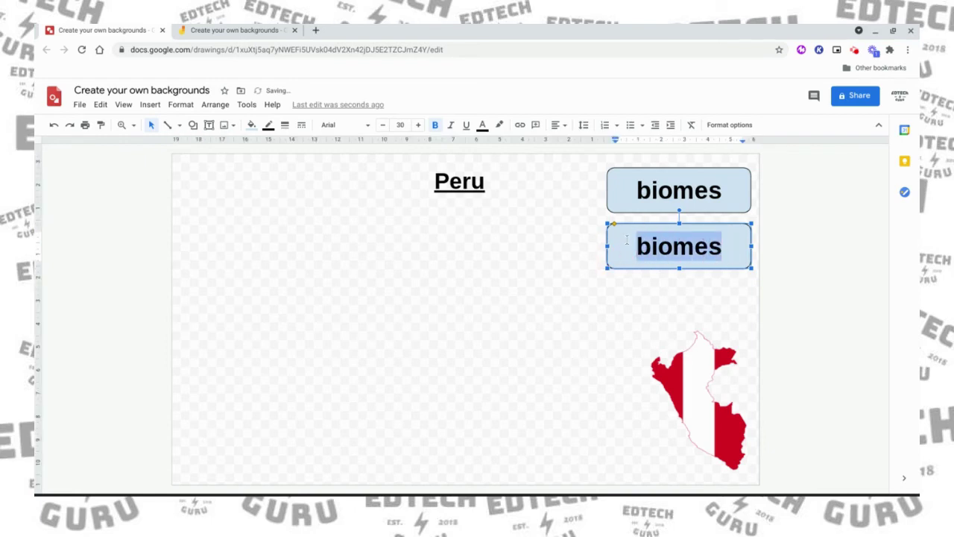
text(temperate)
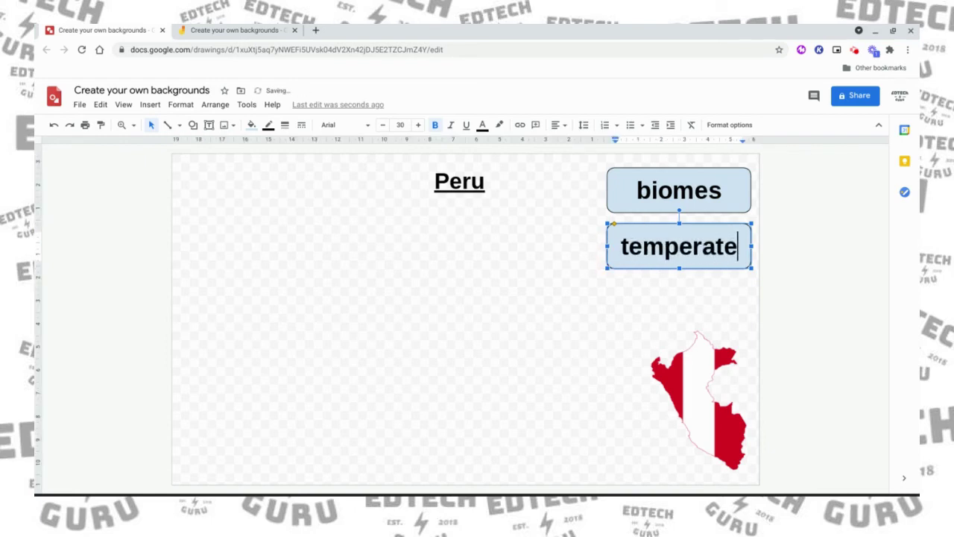
click(785, 313)
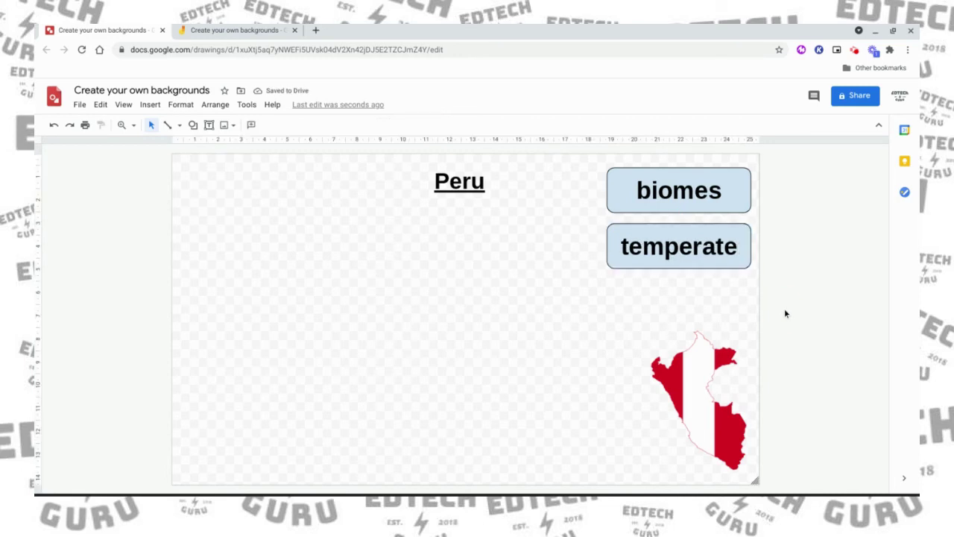